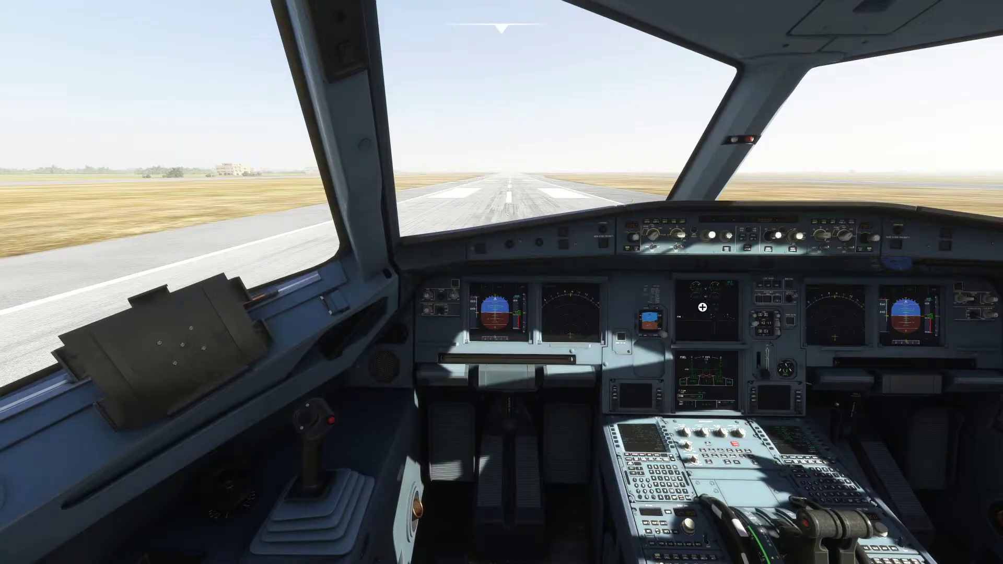
# Pop the captain's PFD into its own window, reposition it, then close it.
pyautogui.keyDown('alt'); pyautogui.click(508, 314); pyautogui.keyUp('alt')
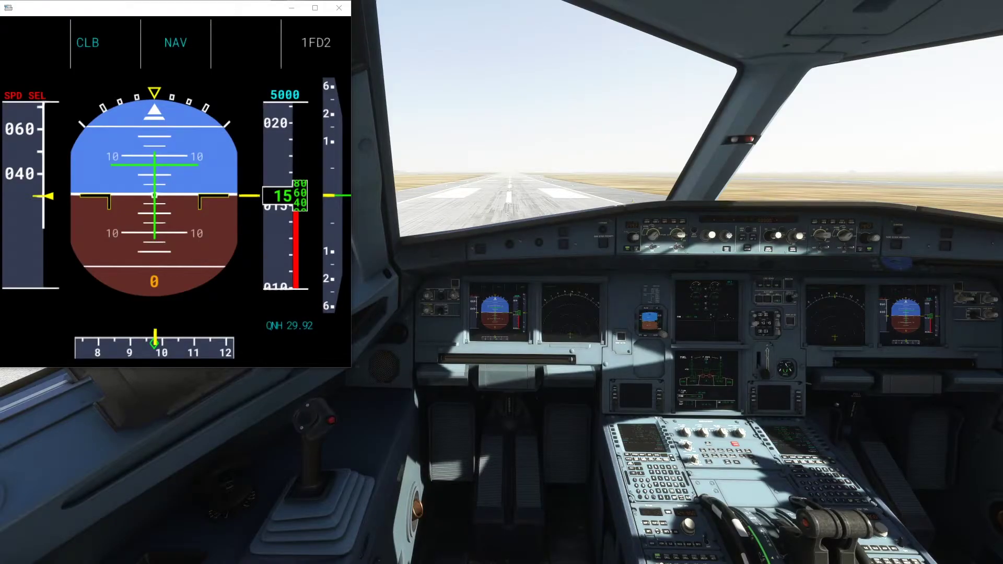
pyautogui.moveTo(256, 12); pyautogui.dragTo(467, 131)
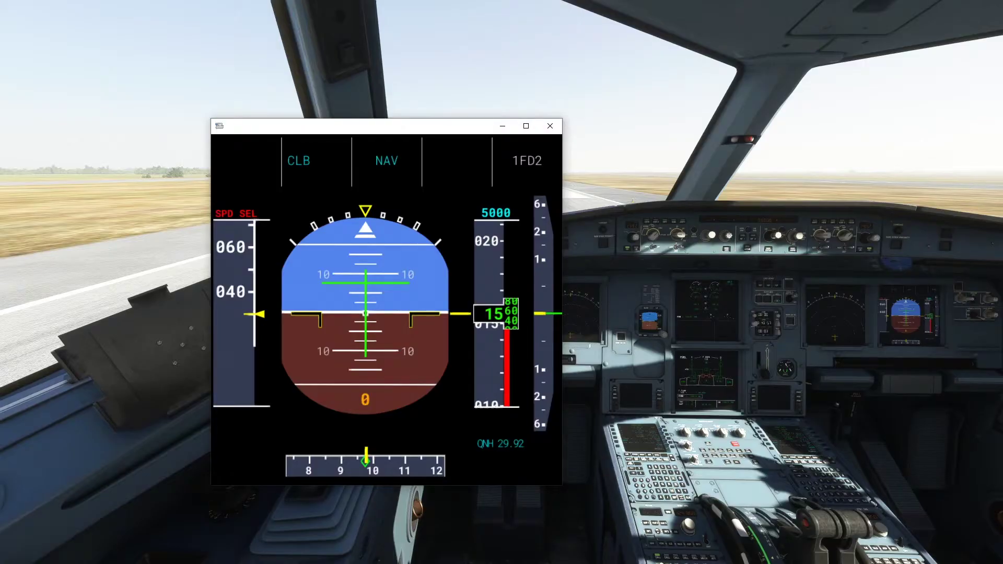
pyautogui.moveTo(426, 130); pyautogui.dragTo(356, 137)
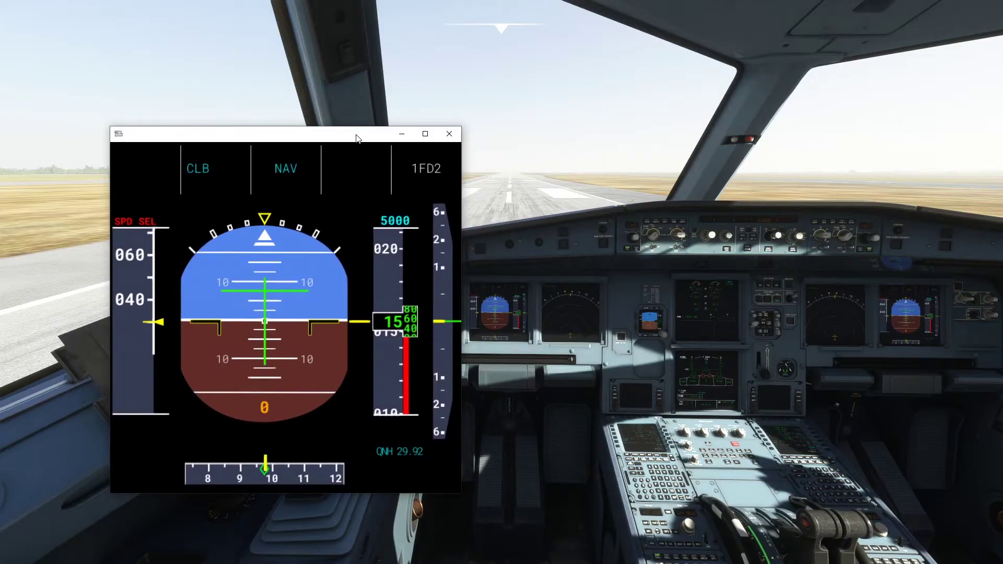
pyautogui.click(450, 133)
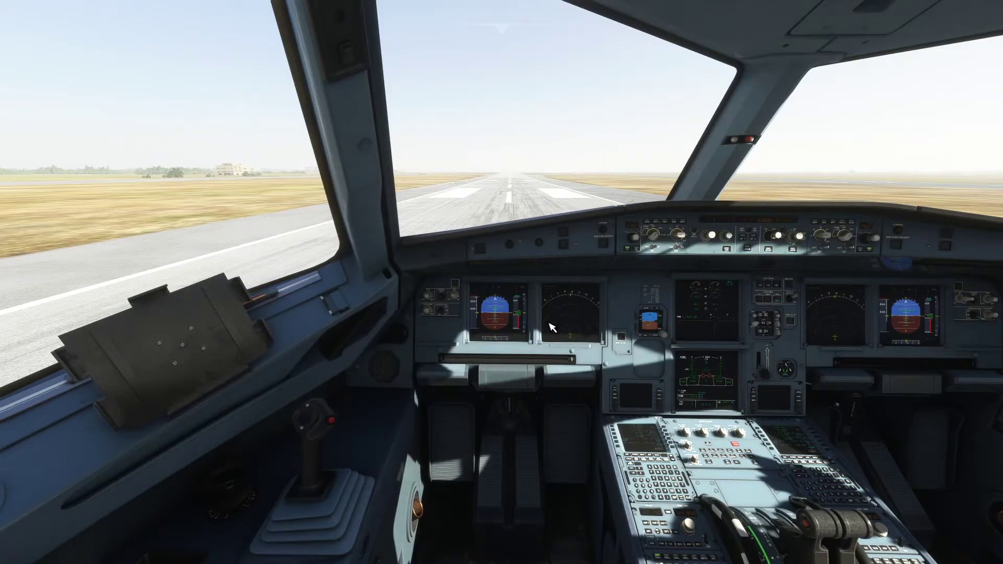
# Pop the left MCDU screen into a separate window and nudge it down and right.
pyautogui.keyDown('alt'); pyautogui.click(653, 443); pyautogui.keyUp('alt')
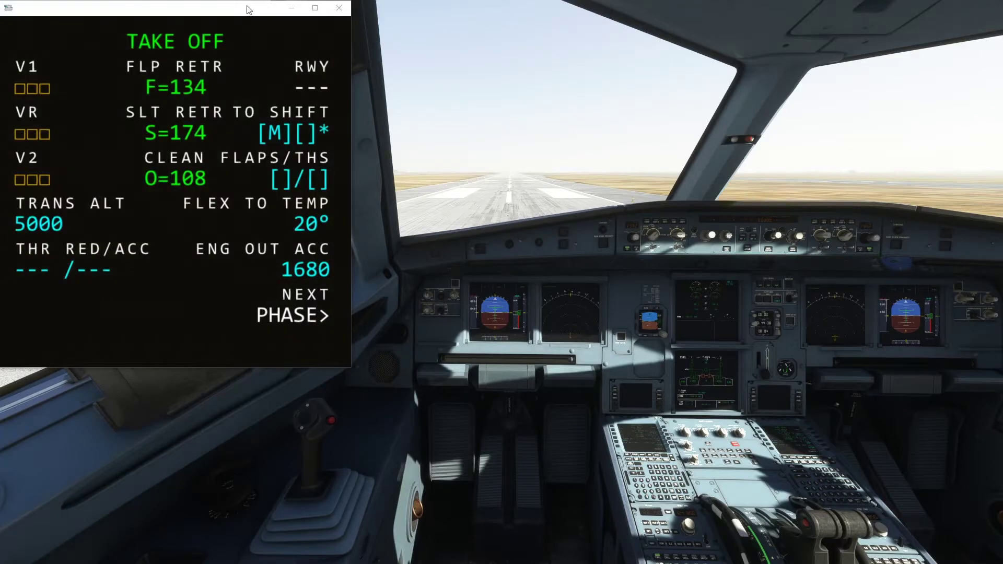
pyautogui.moveTo(248, 9); pyautogui.dragTo(318, 60)
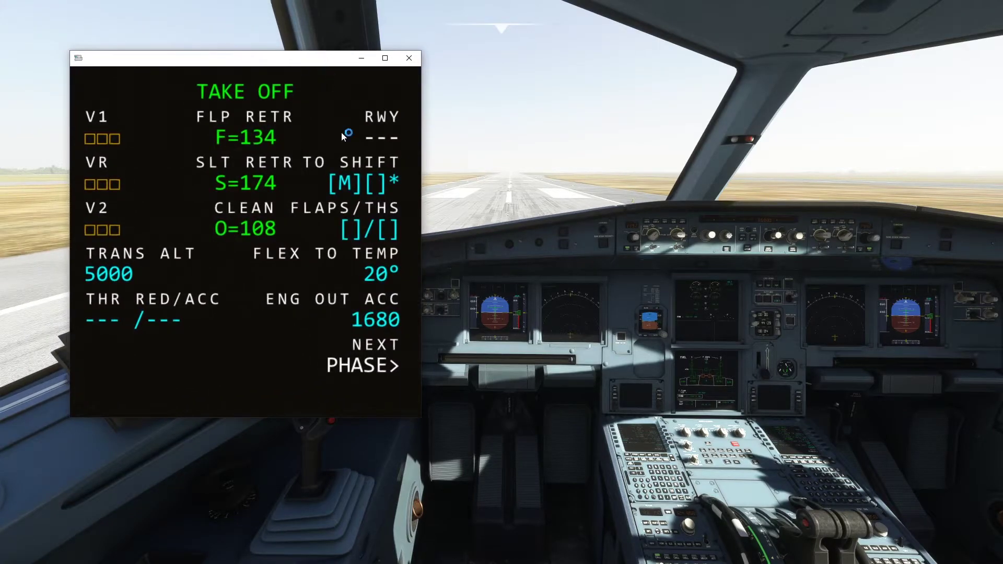
pyautogui.click(646, 459)
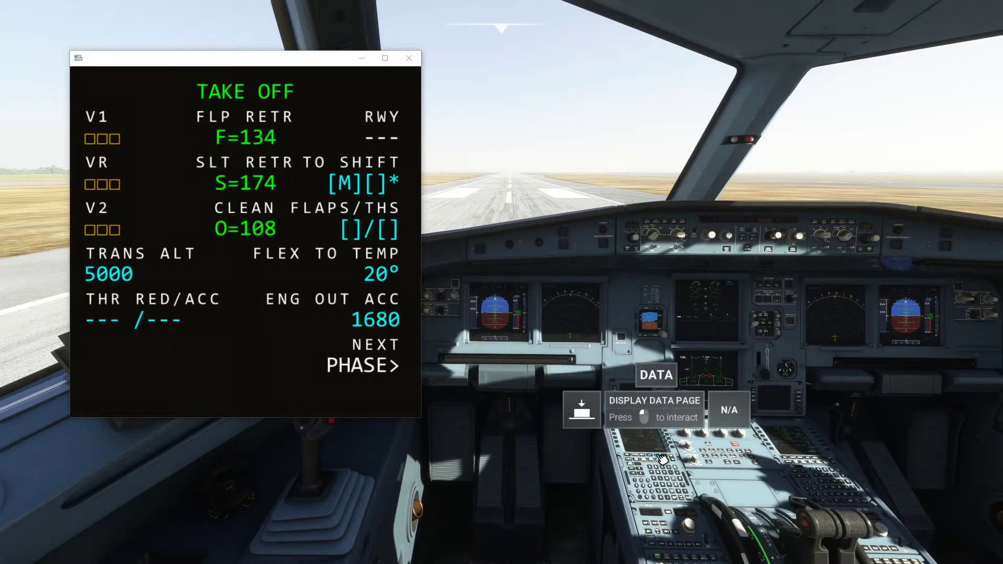
# Step the MCDU through DATA INDEX, F-PLN and TAKE OFF PERF pages, then widen the camera.
pyautogui.click(661, 459)
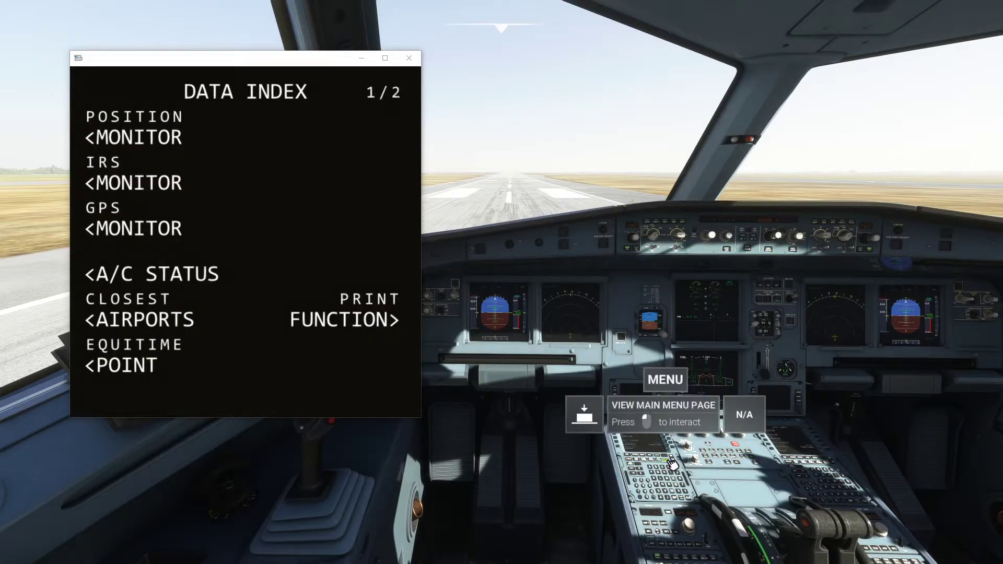
pyautogui.click(131, 143)
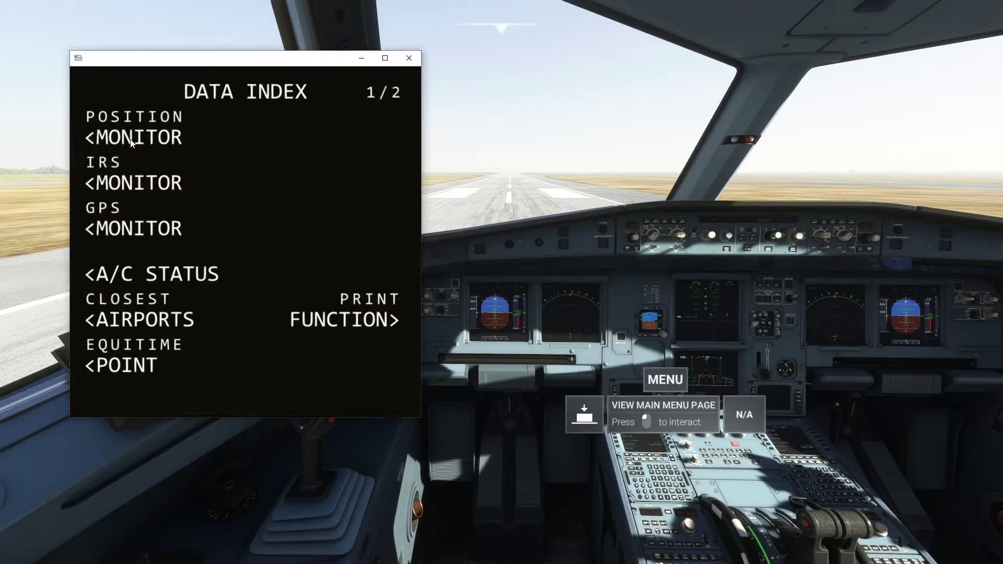
pyautogui.click(506, 254)
pyautogui.scroll(5, 555, 354)
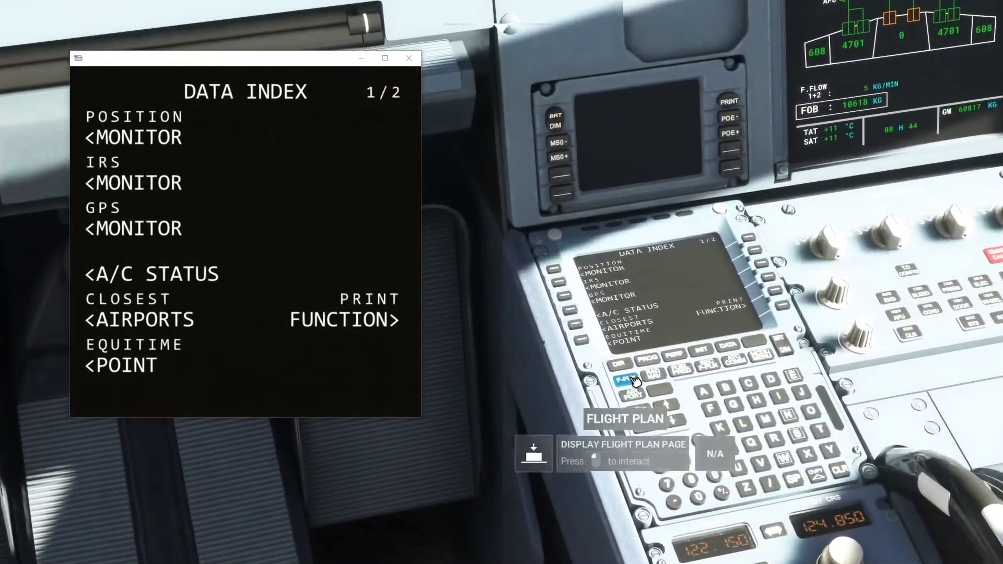
pyautogui.click(632, 381)
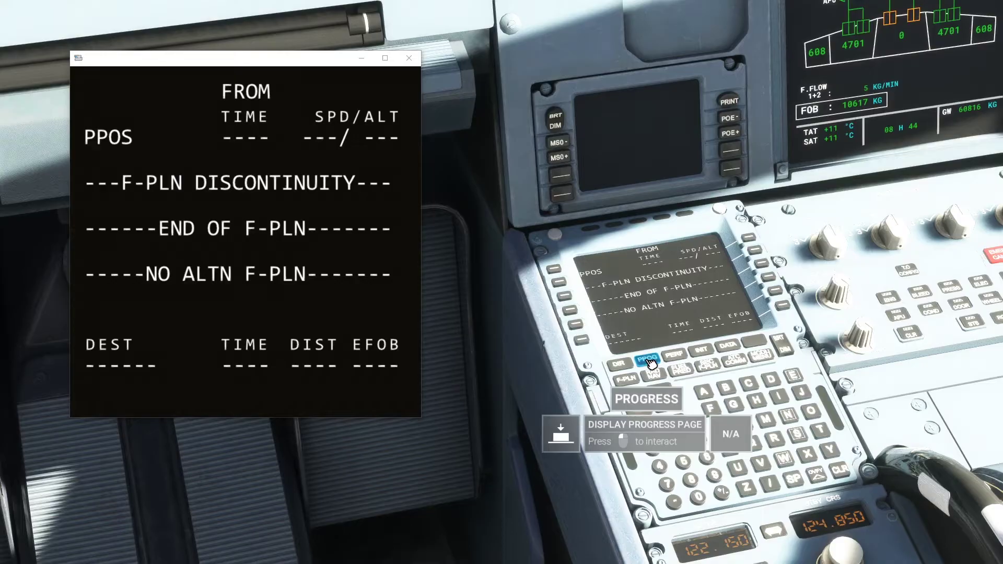
pyautogui.click(682, 362)
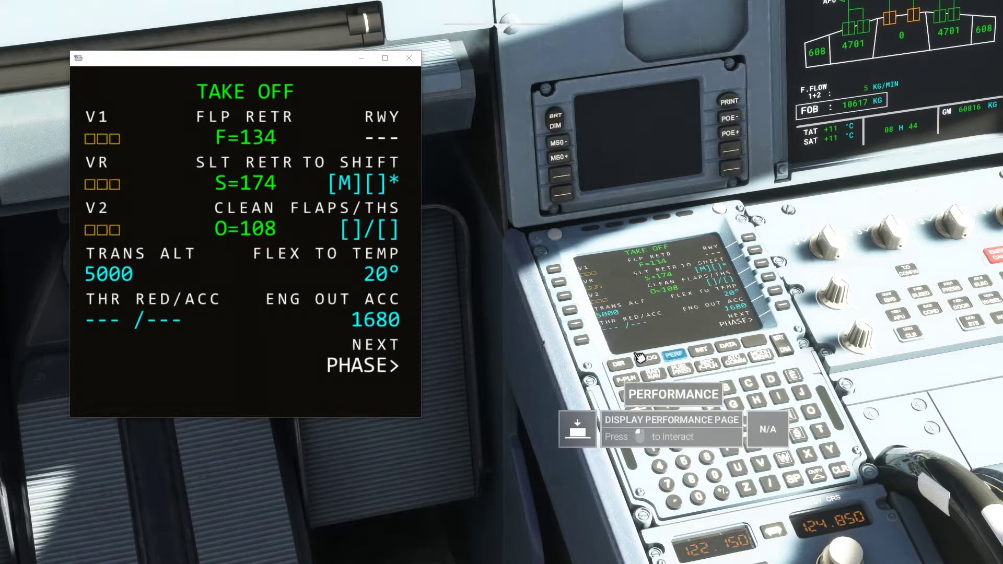
pyautogui.hotkey('ctrl', 'space')
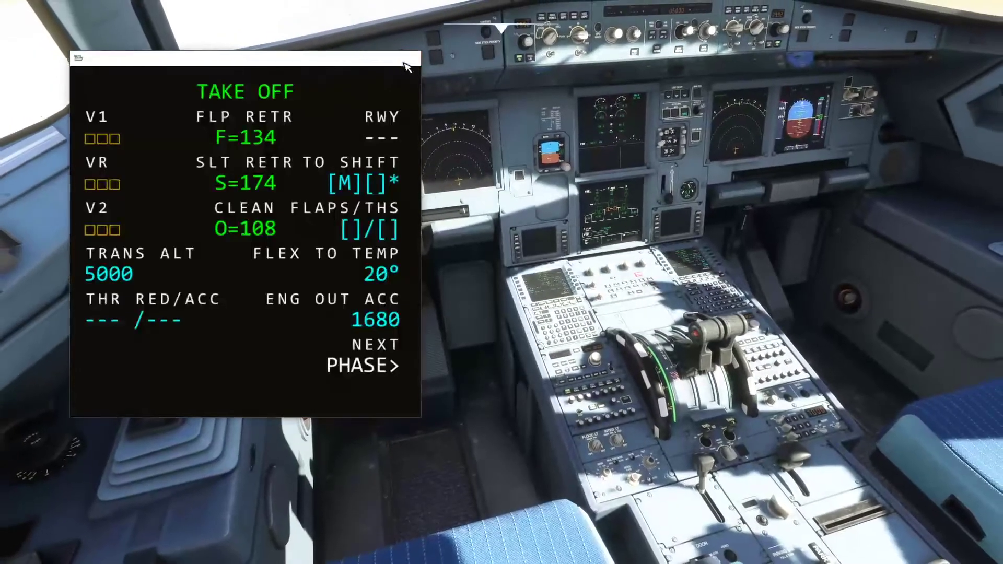
# Close the MCDU pop-out and pop the lower ECAM fuel page into its own window.
pyautogui.click(408, 58)
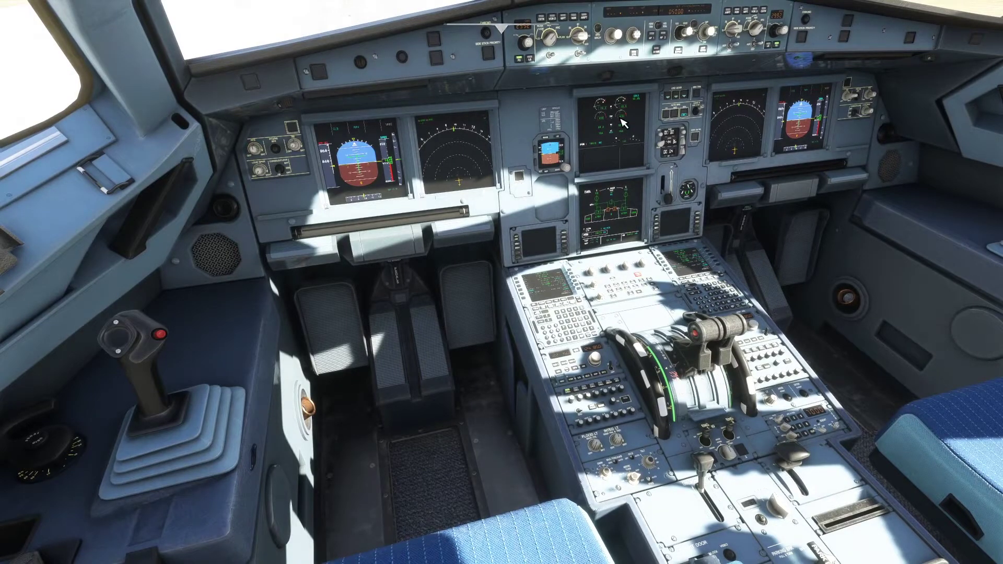
pyautogui.keyDown('alt'); pyautogui.click(617, 198); pyautogui.keyUp('alt')
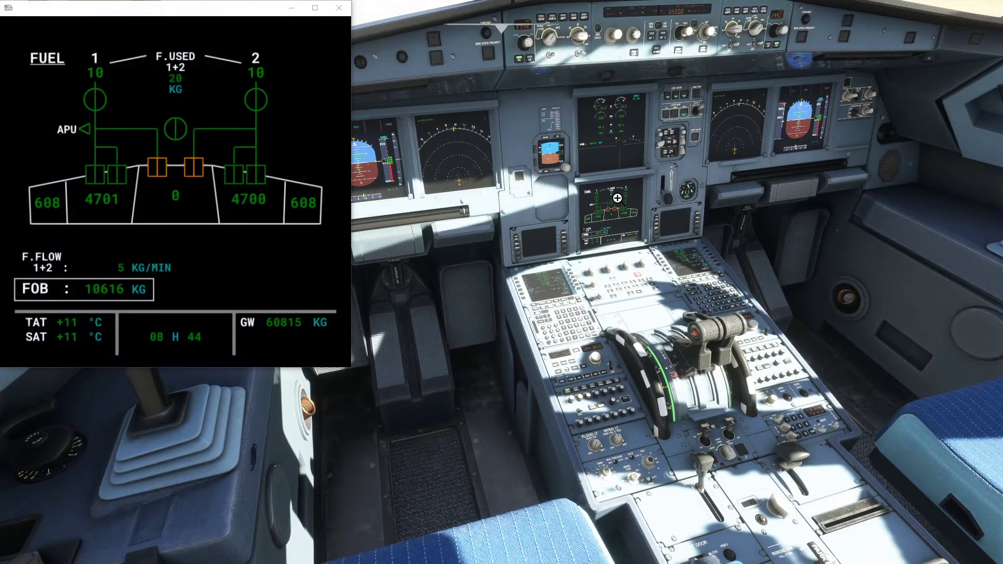
pyautogui.moveTo(215, 10); pyautogui.dragTo(228, 148)
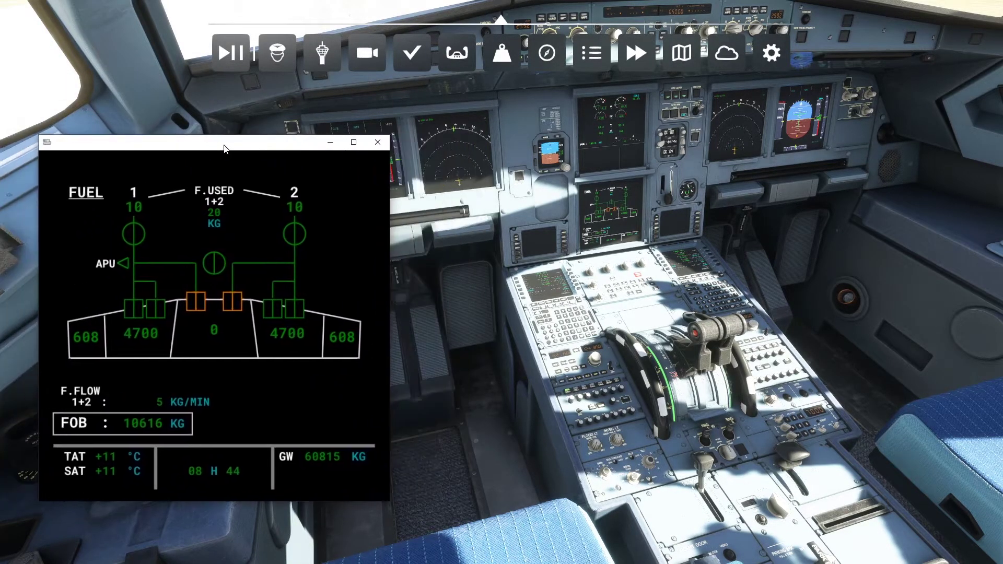
pyautogui.click(352, 144)
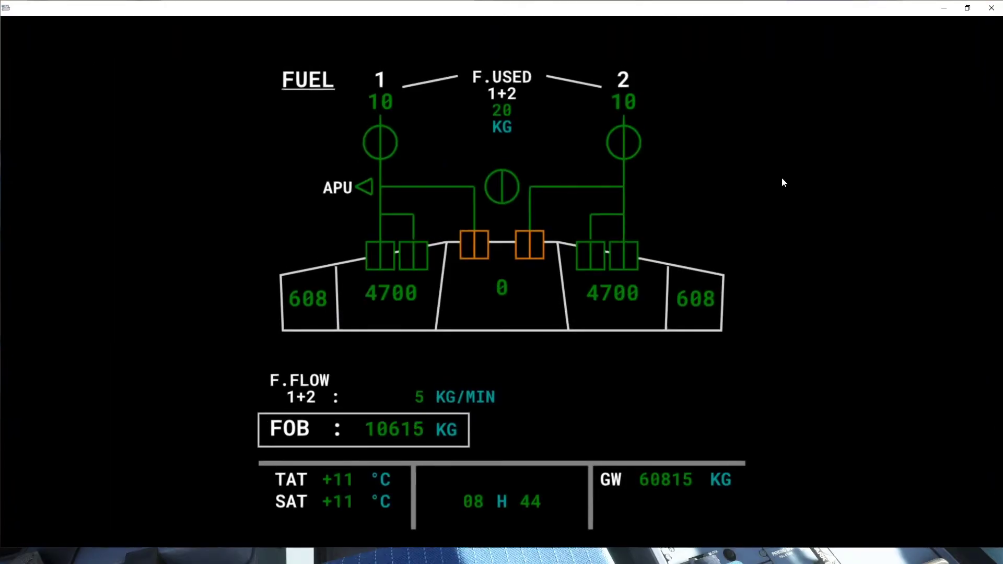
pyautogui.click(967, 8)
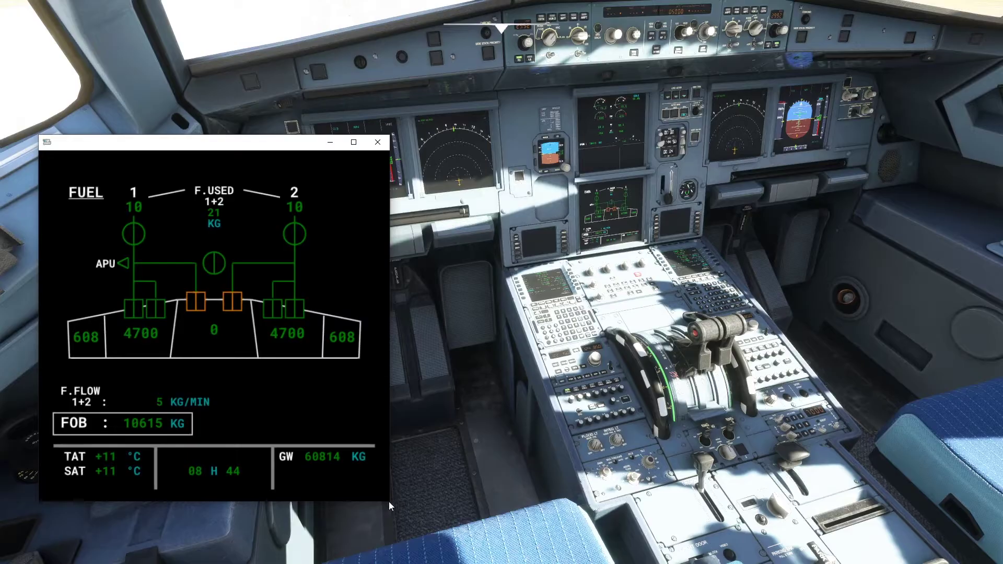
# Make the fuel page window narrower and shorter and move it toward the lower centre.
pyautogui.moveTo(386, 493); pyautogui.dragTo(210, 452)
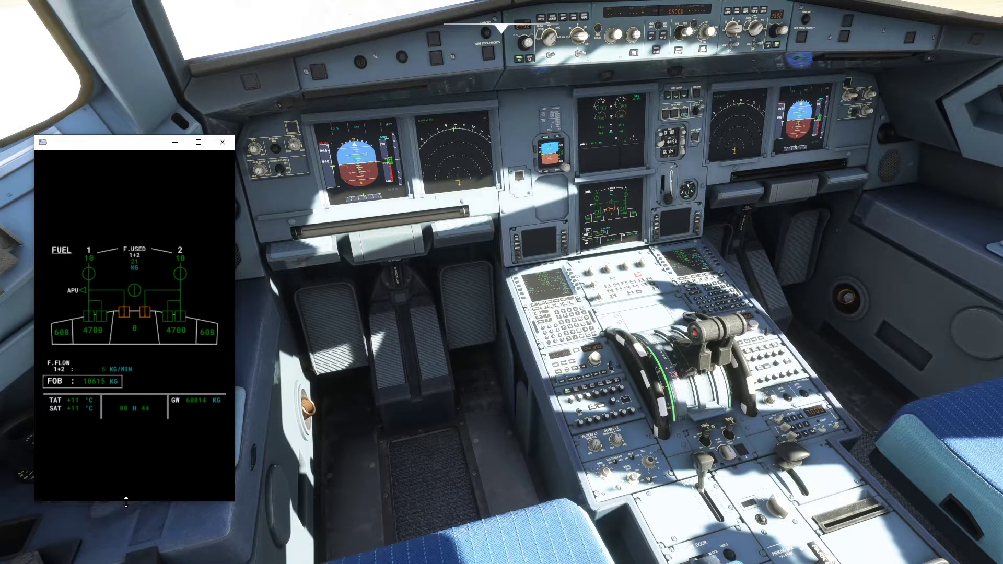
pyautogui.moveTo(126, 502); pyautogui.dragTo(154, 306)
pyautogui.moveTo(139, 141); pyautogui.dragTo(562, 351)
# Add the upper ECAM engine page to the fuel pop-out and move it up-left.
pyautogui.click(608, 126)
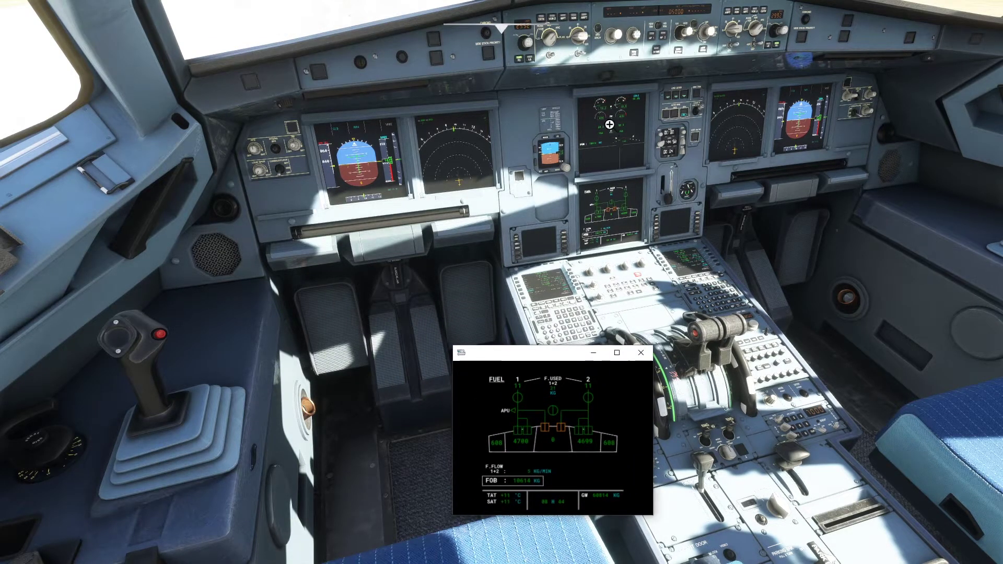
pyautogui.keyDown('alt'); pyautogui.click(608, 125); pyautogui.keyUp('alt')
pyautogui.moveTo(560, 357); pyautogui.dragTo(491, 314)
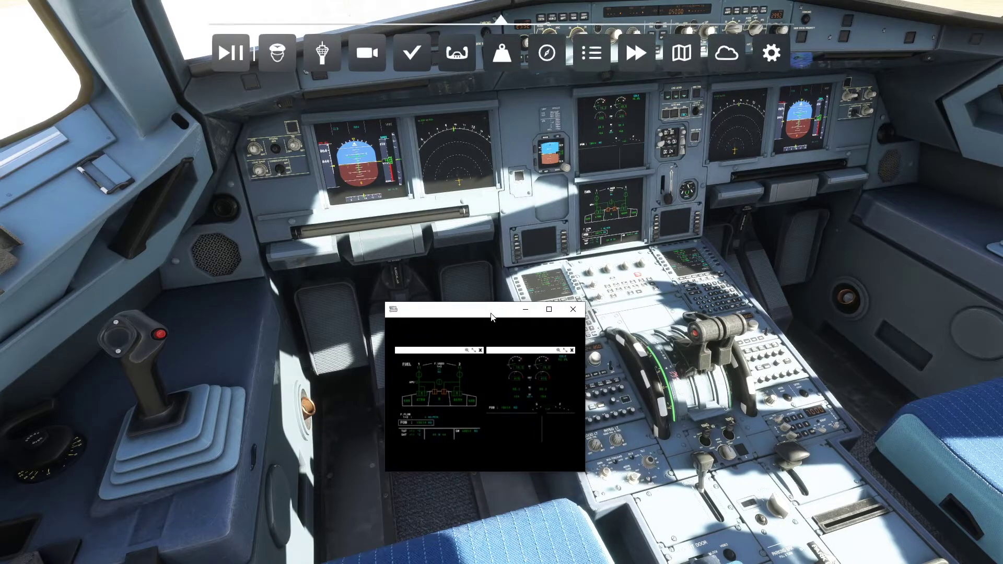
# Maximize the pop-out, toggle the engine and fuel panels full-size and back, then shrink it.
pyautogui.click(549, 309)
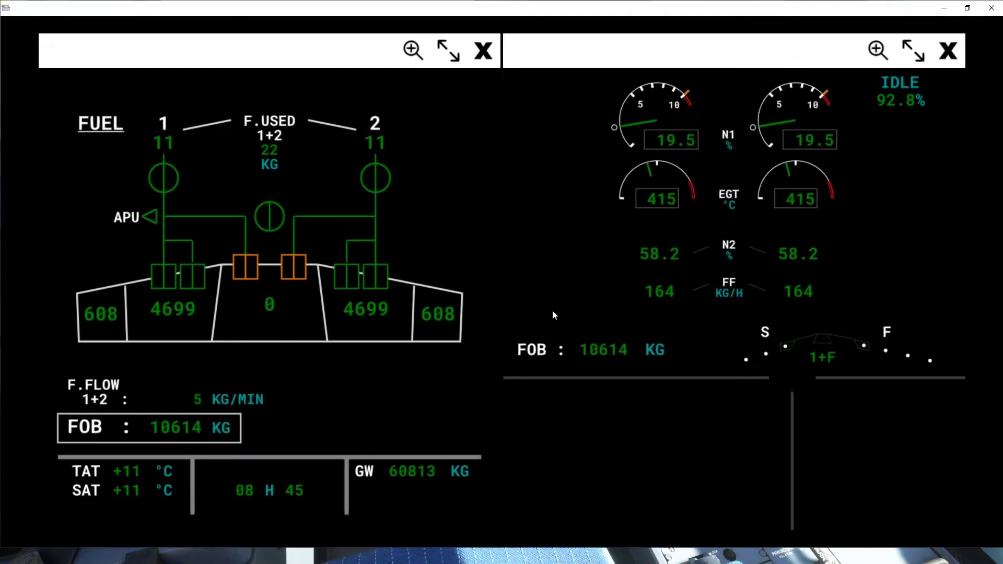
pyautogui.click(915, 50)
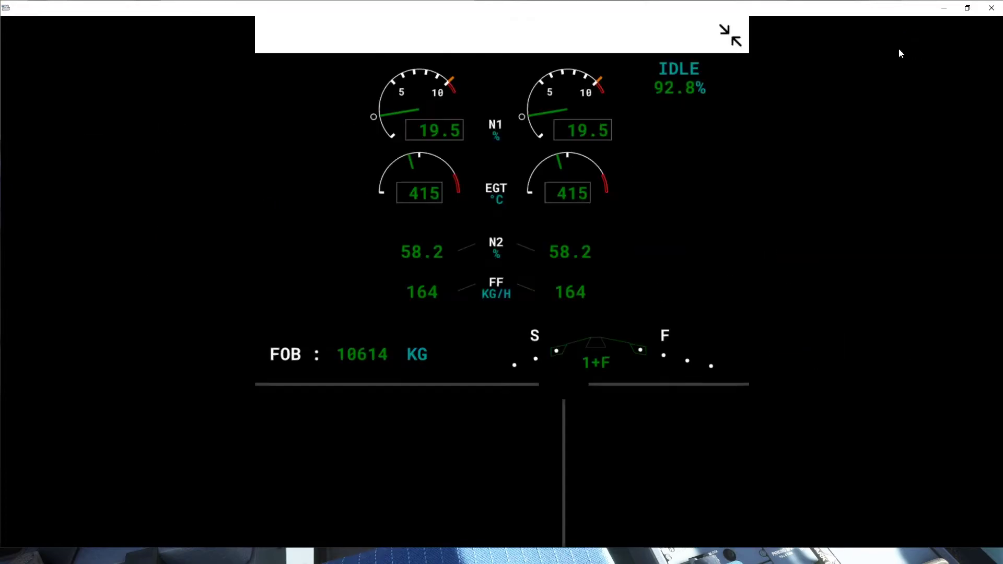
pyautogui.click(735, 37)
pyautogui.click(449, 51)
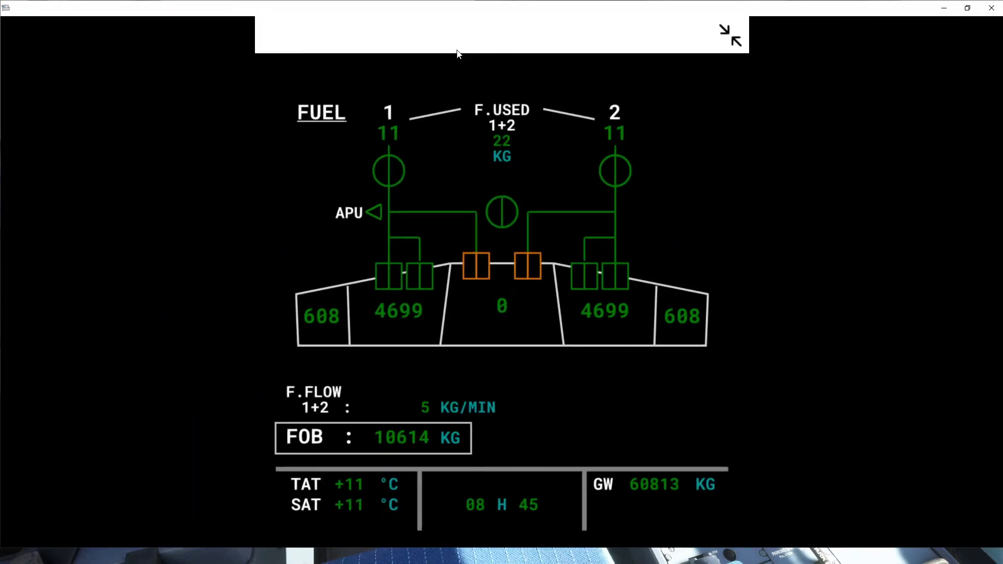
pyautogui.click(727, 32)
pyautogui.doubleClick(723, 7)
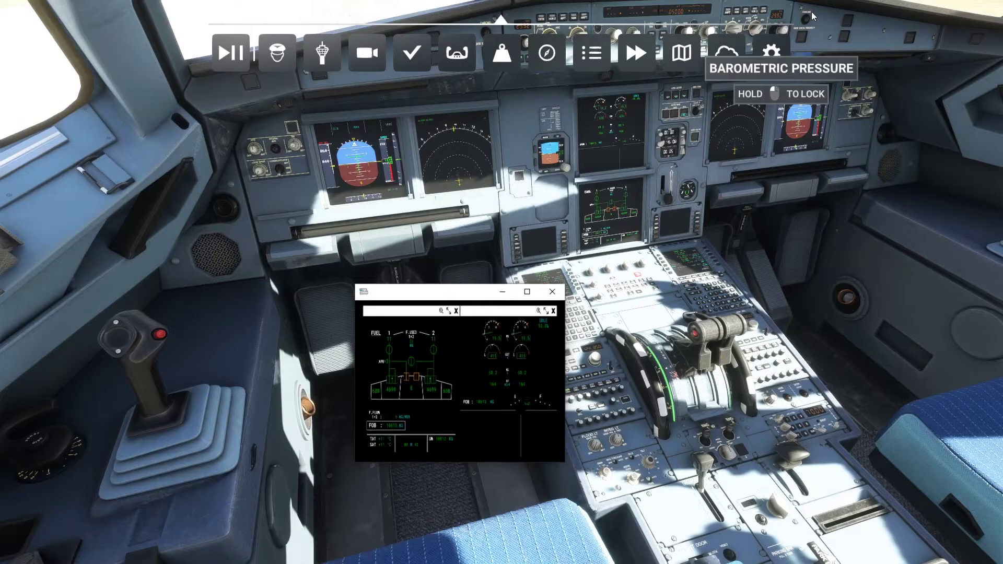
# Add the cockpit ND and PFD to the pop-out and maximize the four-display window.
pyautogui.keyDown('alt'); pyautogui.click(466, 169); pyautogui.keyUp('alt')
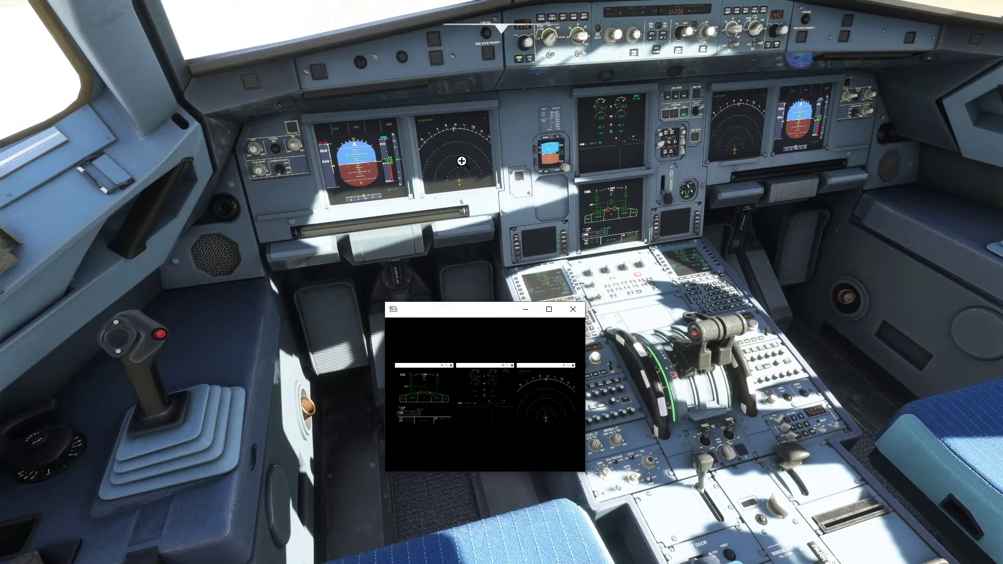
pyautogui.keyDown('alt'); pyautogui.click(352, 164); pyautogui.keyUp('alt')
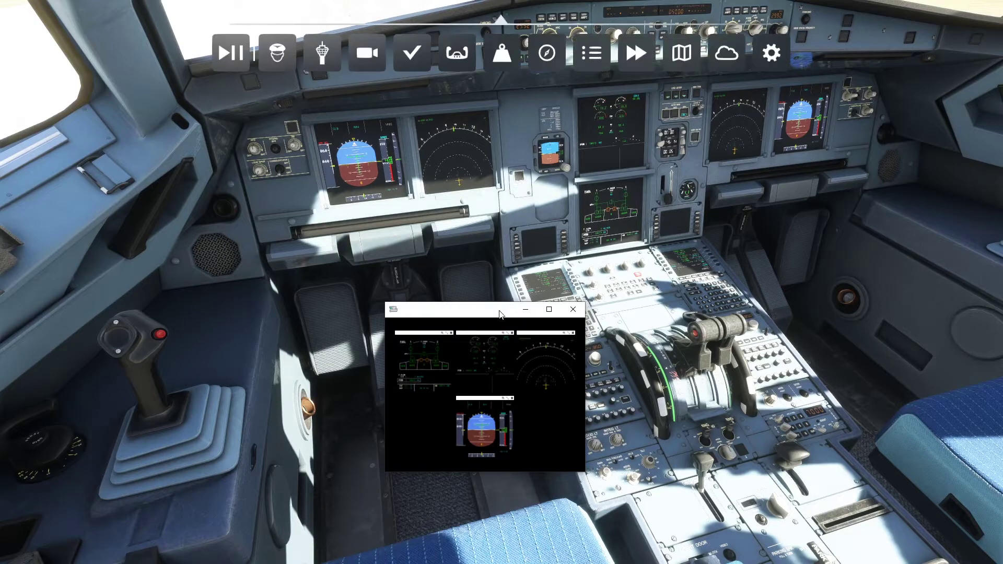
pyautogui.doubleClick(499, 310)
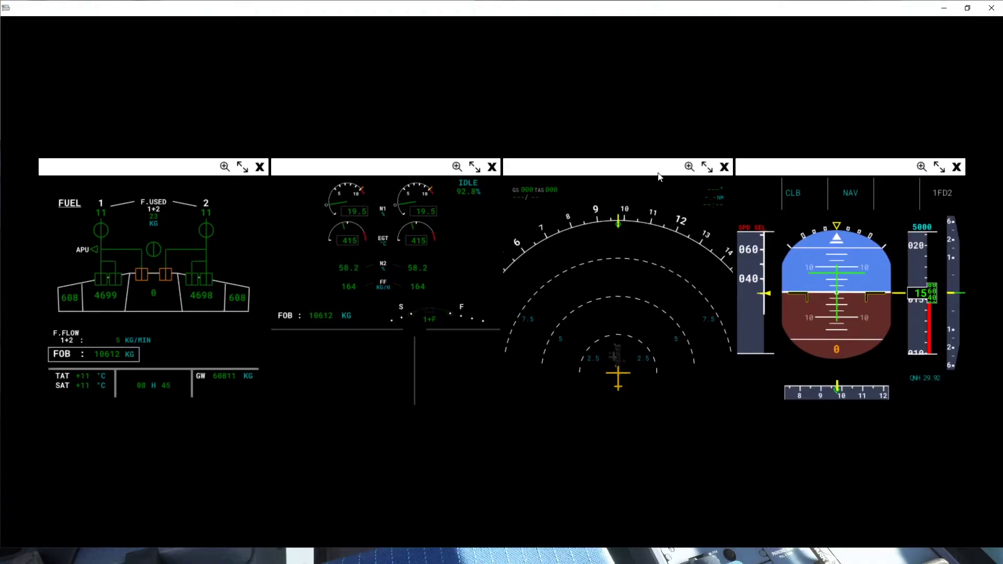
# Close the engine, fuel and ND panes, leaving only the PFD, and restore it small.
pyautogui.click(492, 168)
pyautogui.click(334, 127)
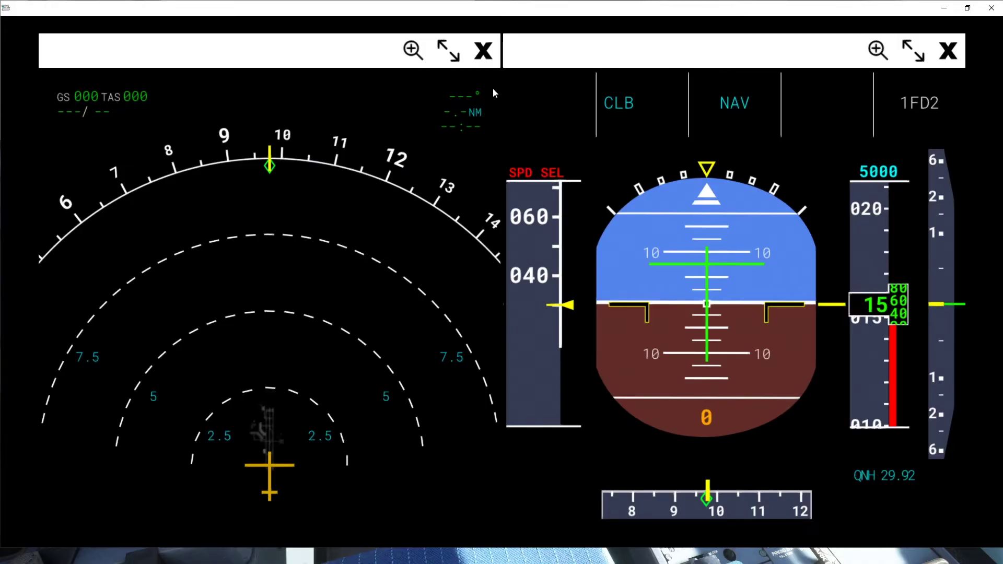
pyautogui.click(490, 58)
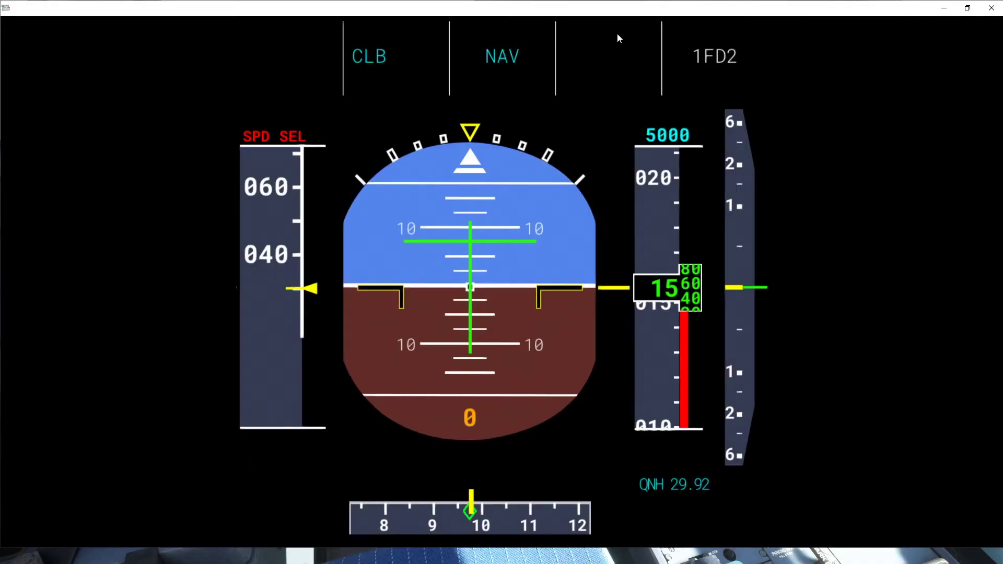
pyautogui.doubleClick(679, 11)
# Add the ND, upper ECAM engine page and lower ECAM fuel page beside the PFD.
pyautogui.moveTo(482, 308); pyautogui.dragTo(459, 295)
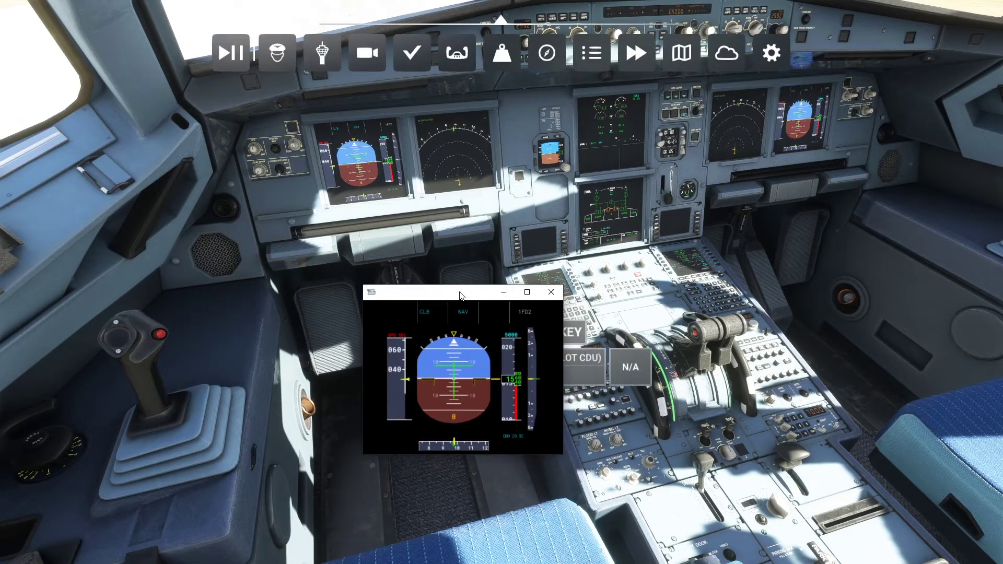
pyautogui.click(453, 168)
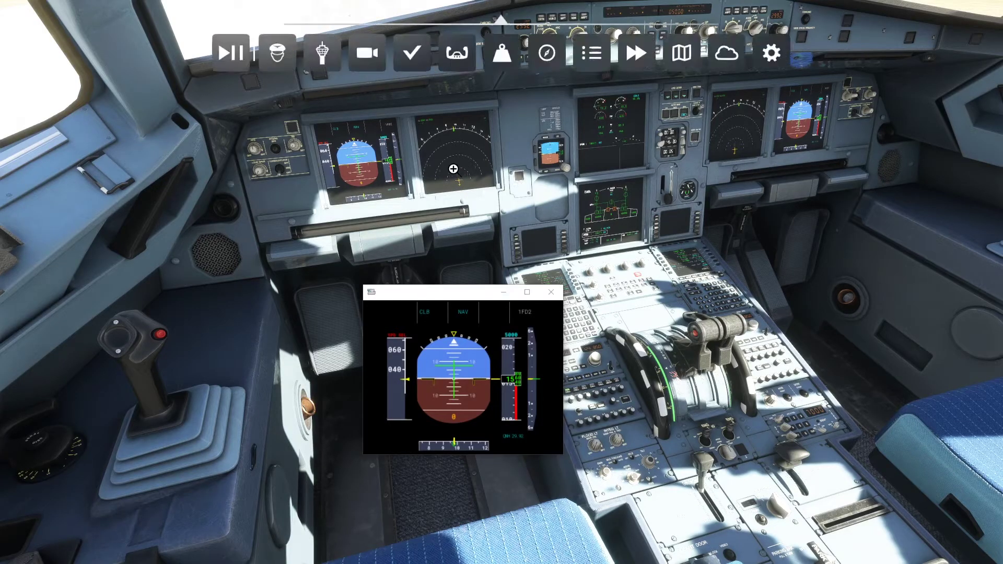
pyautogui.keyDown('alt'); pyautogui.click(459, 157); pyautogui.keyUp('alt')
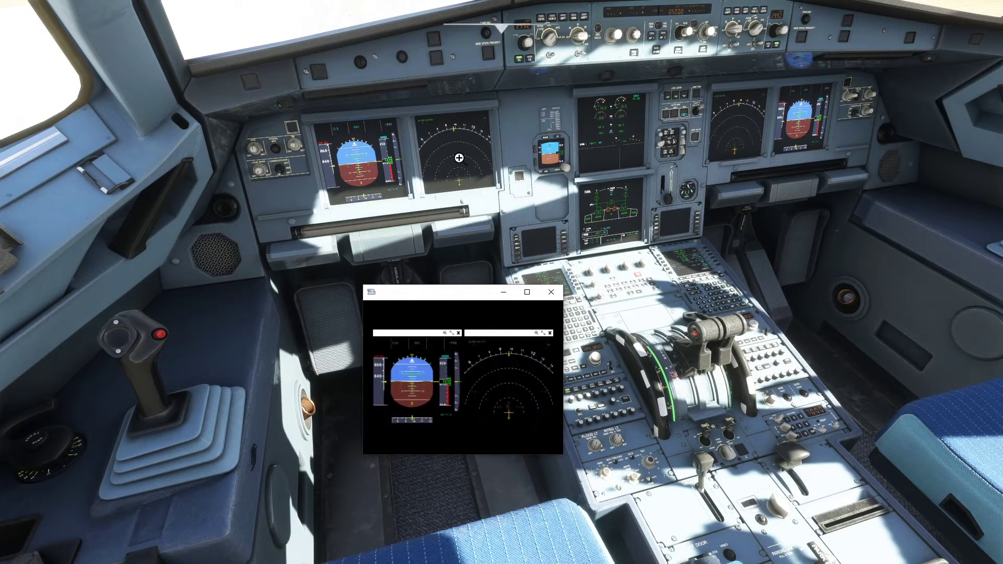
pyautogui.keyDown('alt'); pyautogui.click(611, 127); pyautogui.keyUp('alt')
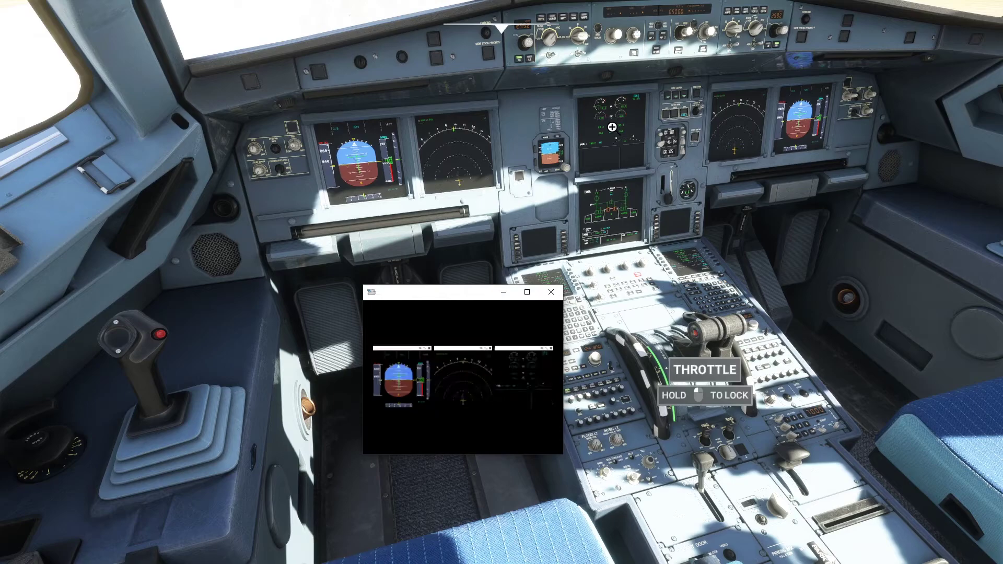
pyautogui.click(607, 212)
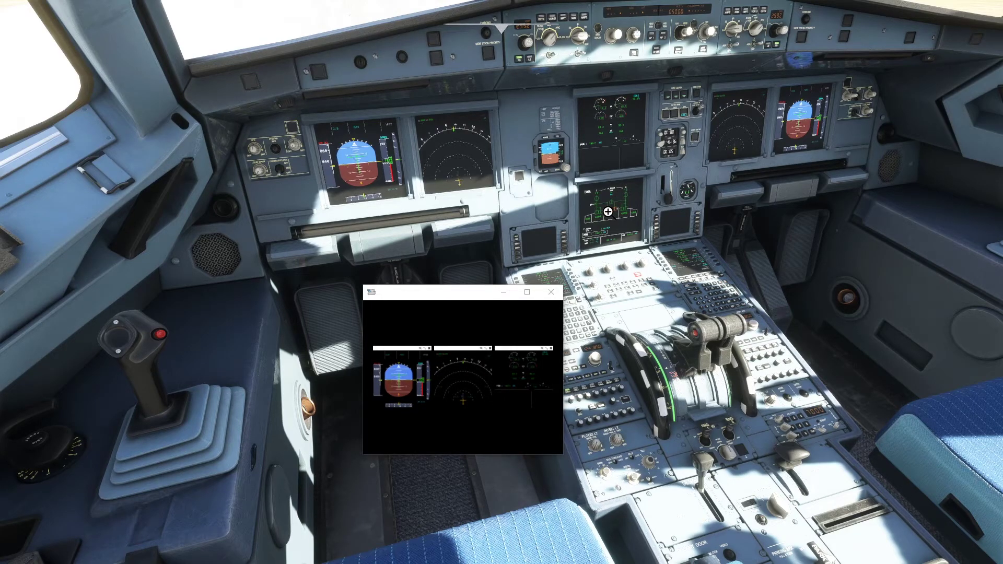
pyautogui.keyDown('alt'); pyautogui.click(608, 211); pyautogui.keyUp('alt')
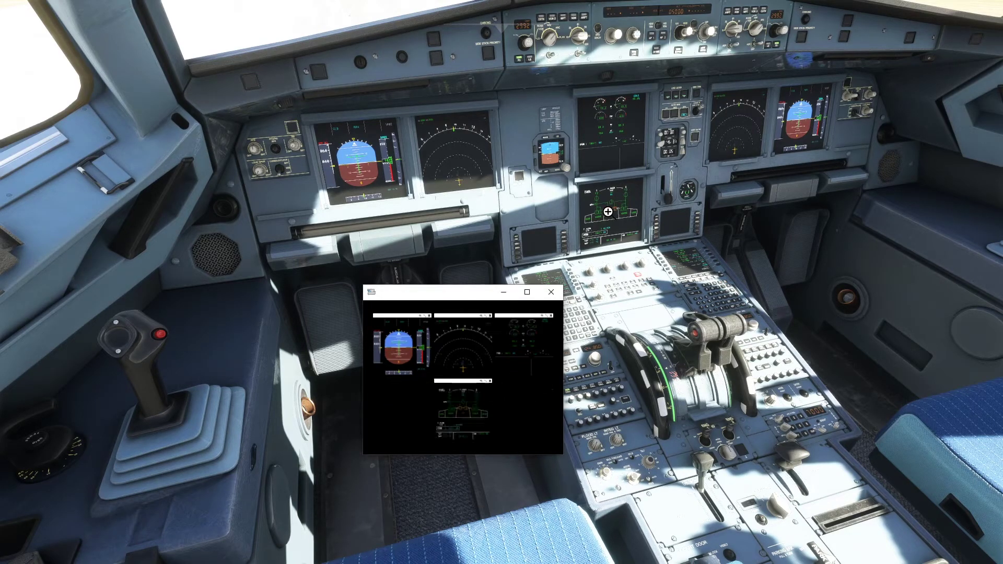
# Maximize the combined display window, restore it, then dismiss it to the cockpit view.
pyautogui.click(526, 295)
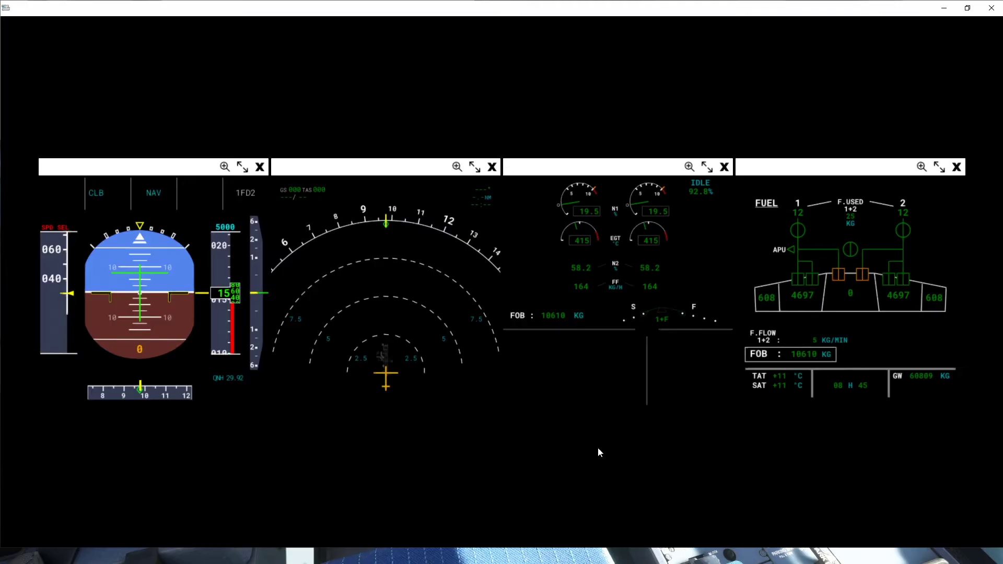
pyautogui.click(967, 8)
pyautogui.click(559, 287)
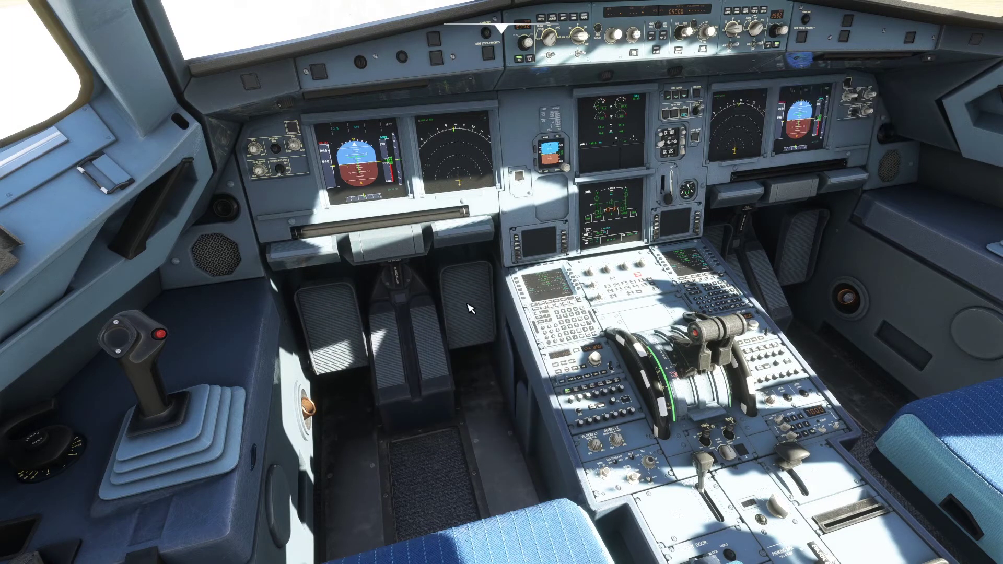
# Ease the cockpit camera back and upward with Ctrl+Space.
pyautogui.hotkey('ctrl', 'space')
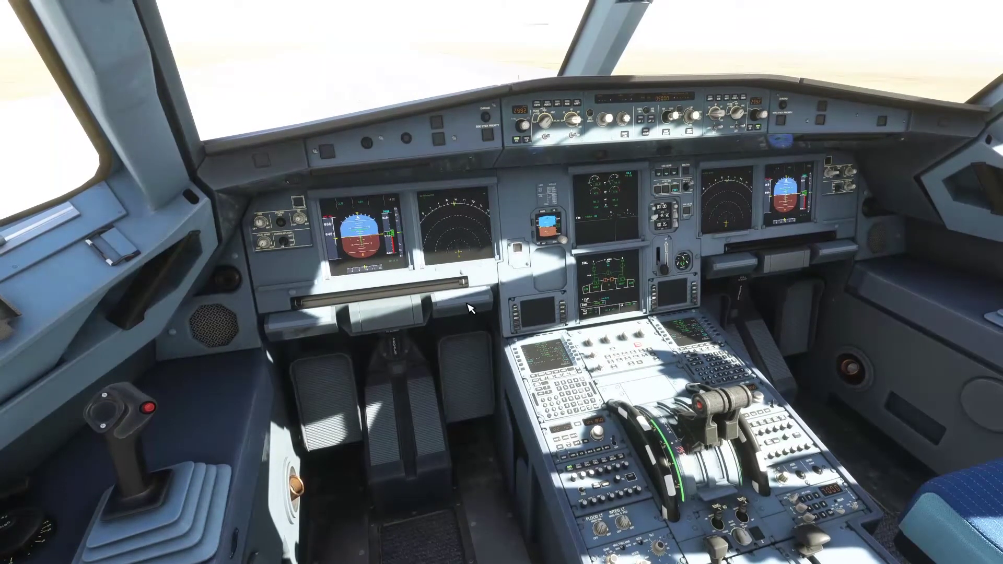